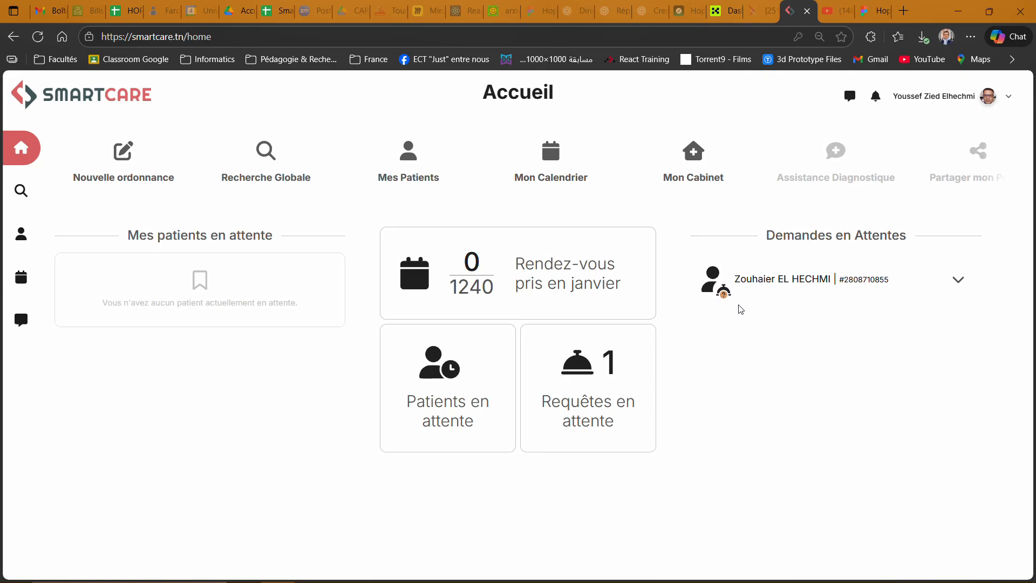
- Open the consultation management section in the account settings
left_click(998, 100)
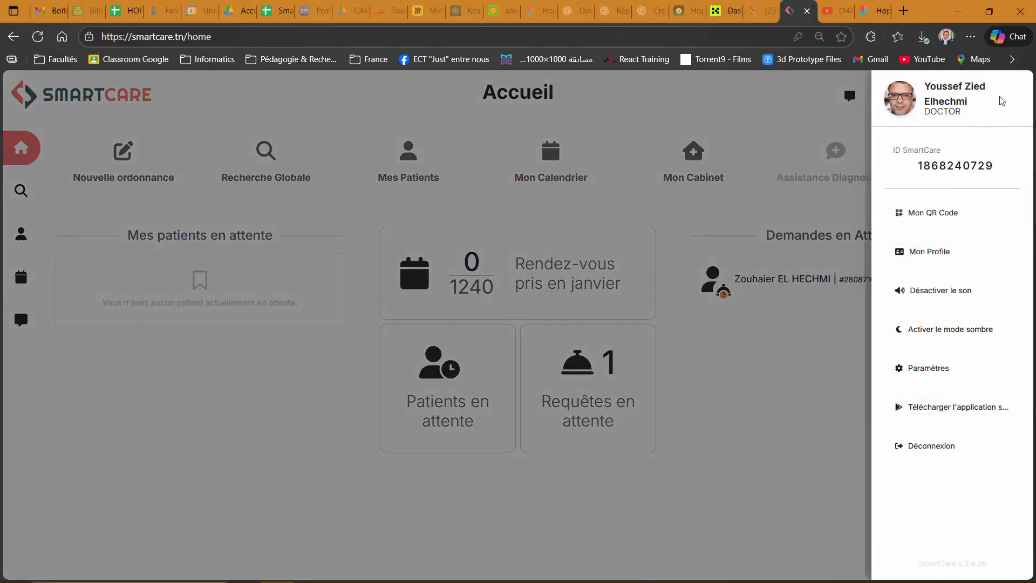
left_click(1002, 101)
left_click(1002, 97)
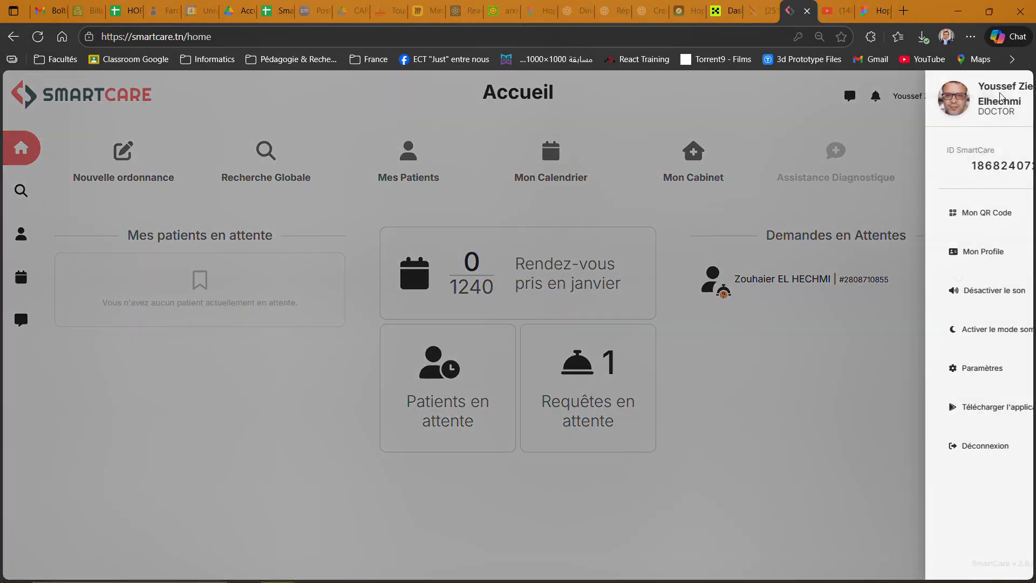
left_click(927, 372)
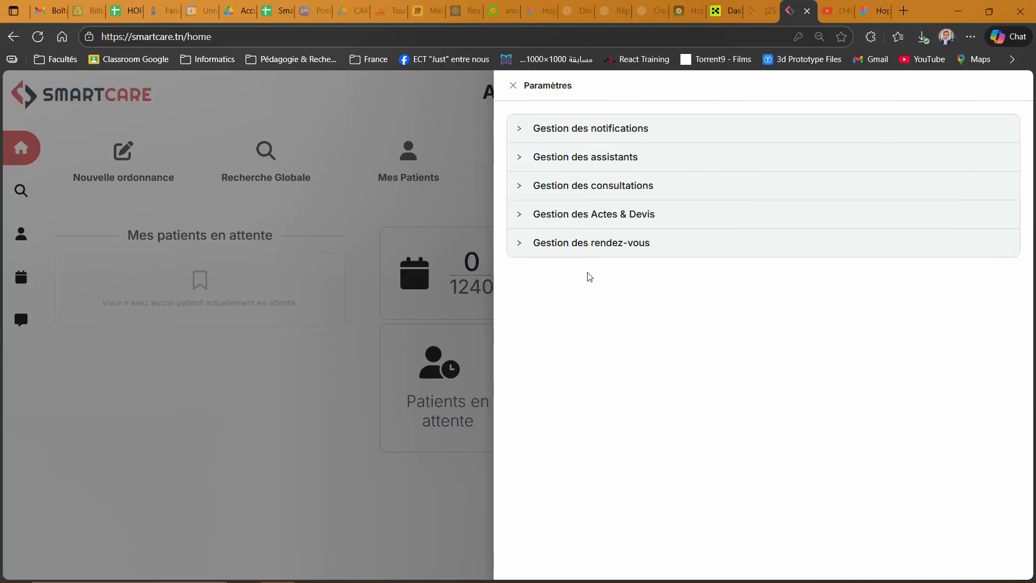
left_click(573, 186)
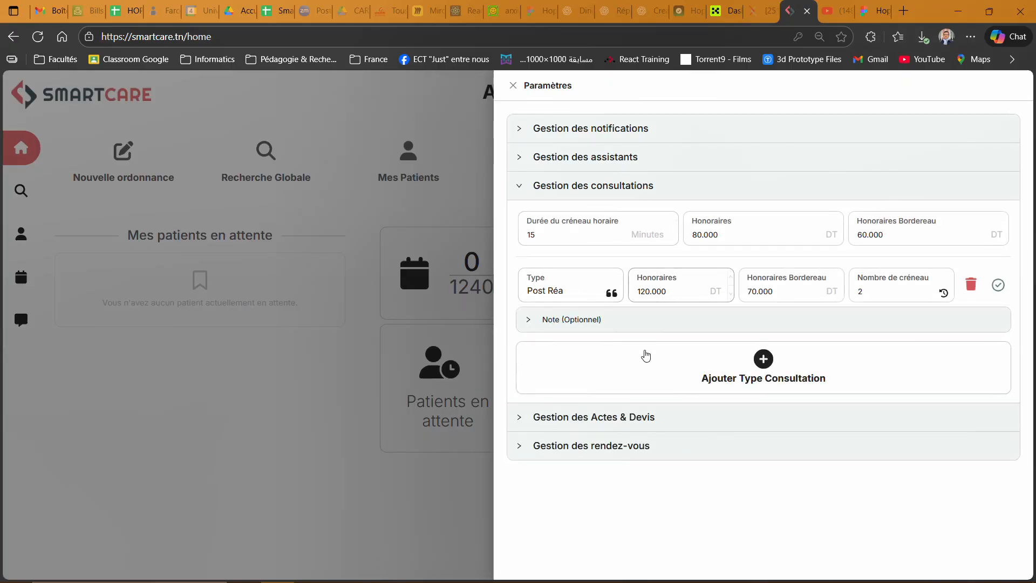
- Add a new consultation type named "Thérapie de couple"
left_click(761, 360)
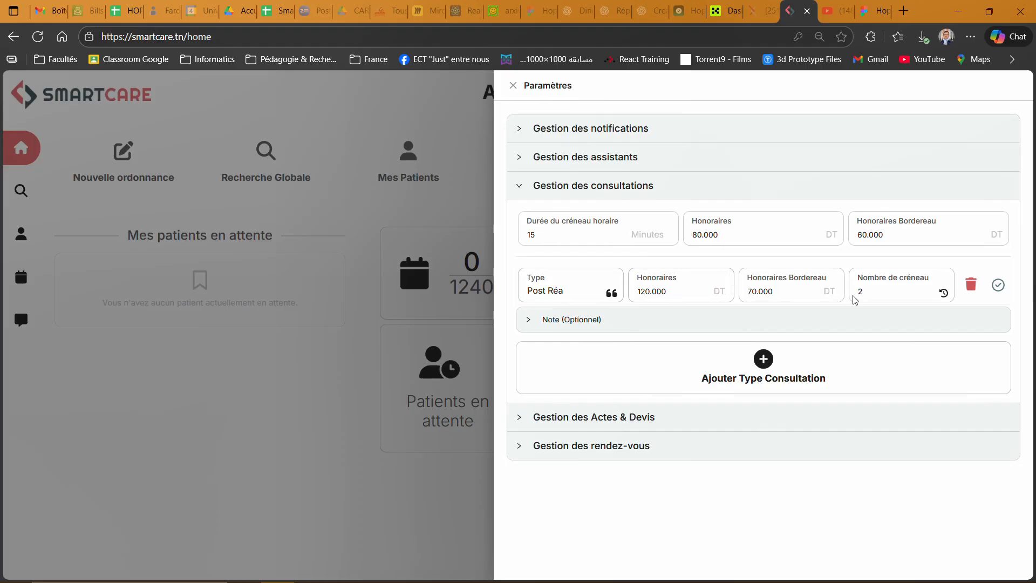
left_click(765, 358)
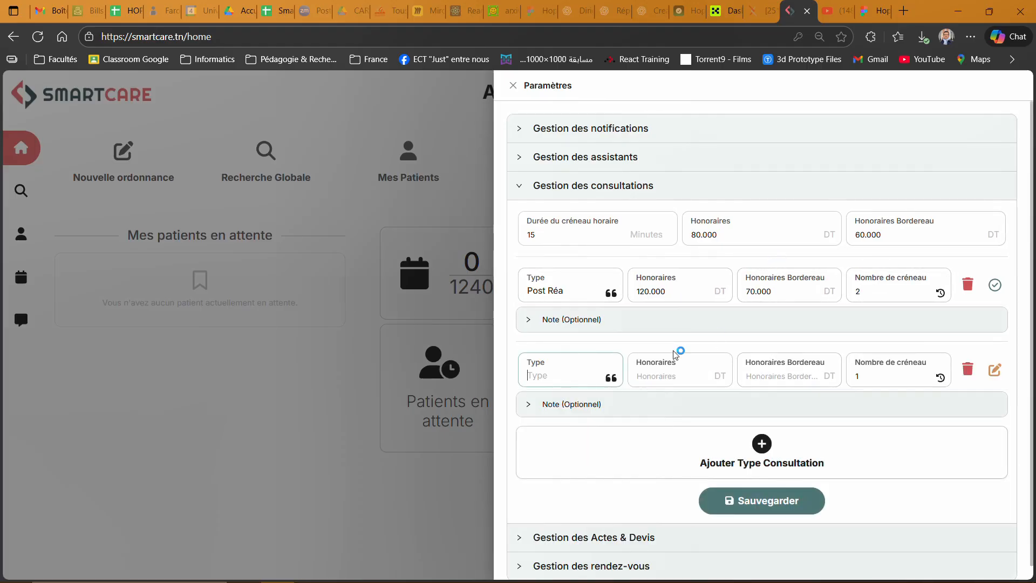
type("Thérapie")
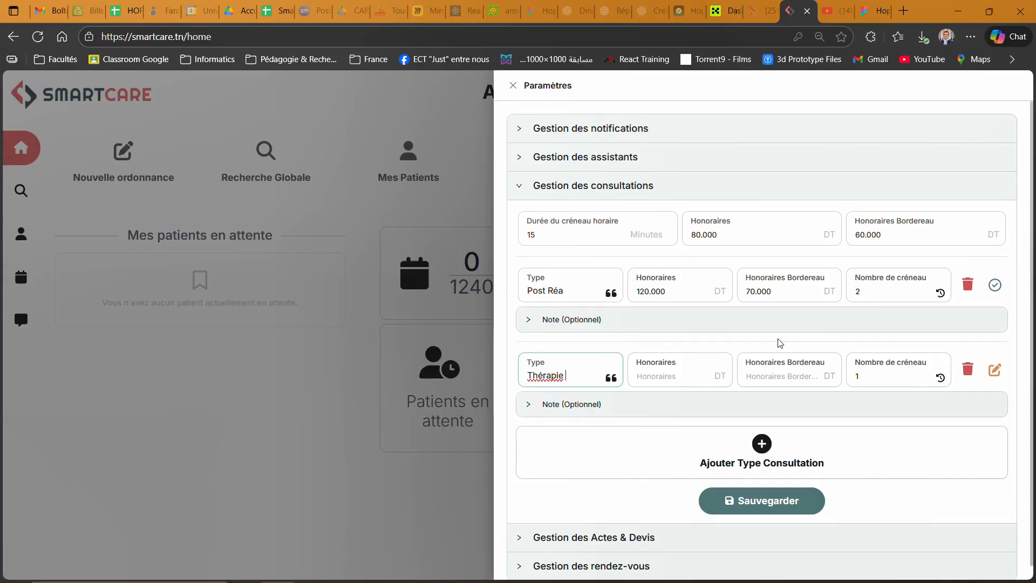
type(" de couple")
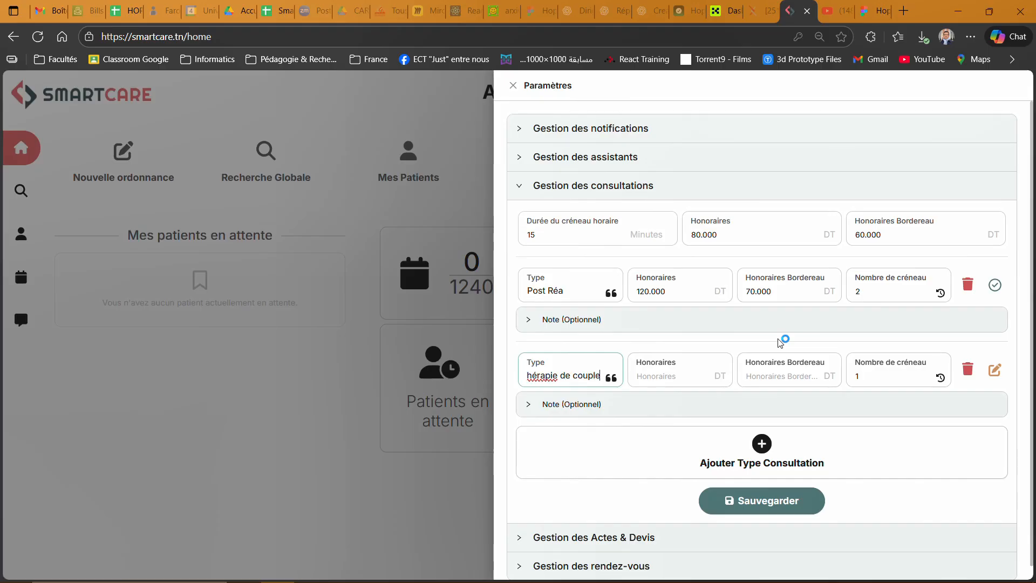
- Set the new type's fee to 140 DT, bordereau fee to 100 DT and slot count to 4, save, and close the settings
key("Tab")
type("140")
key("Tab")
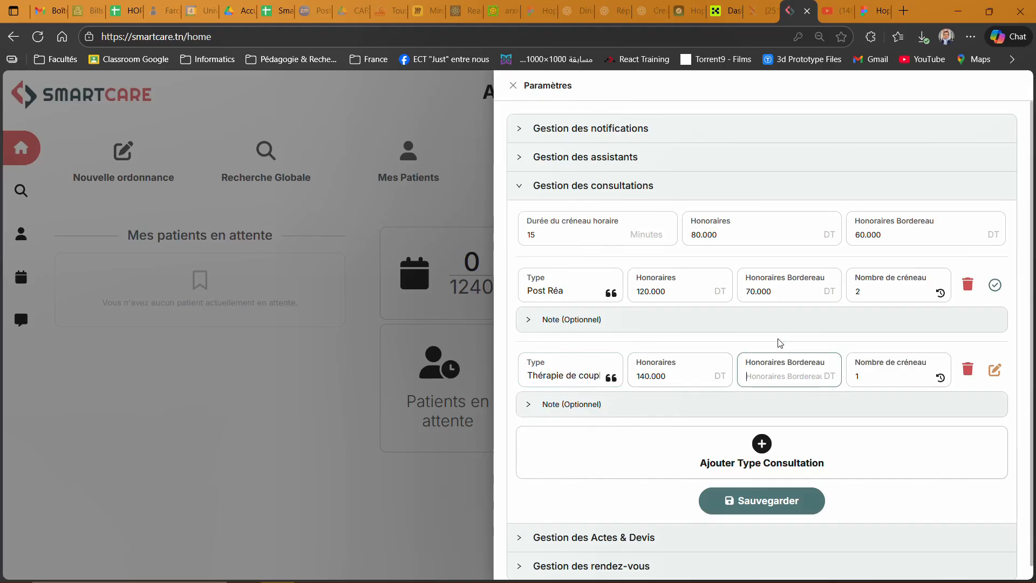
type("100")
key("Tab")
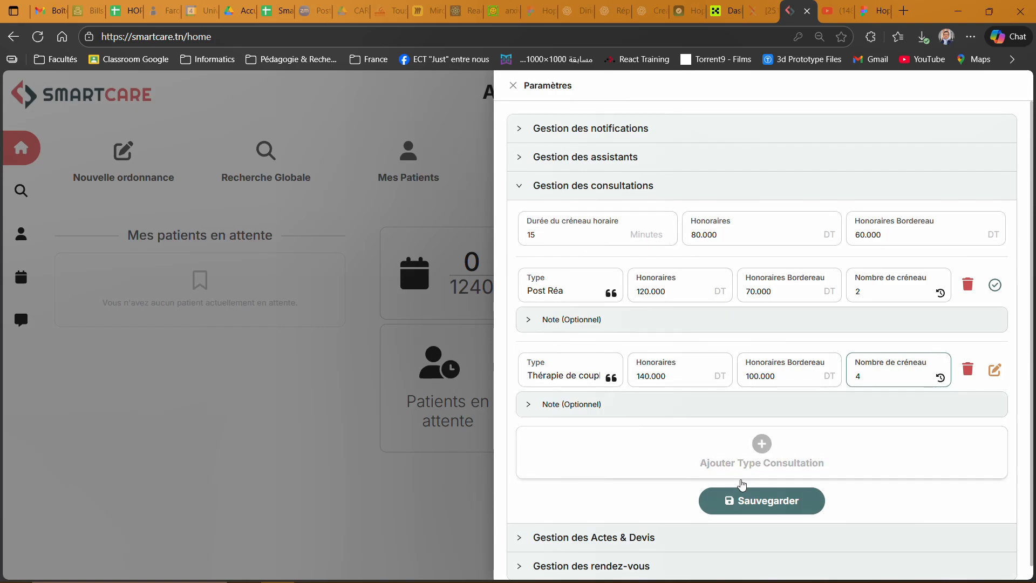
left_click(742, 504)
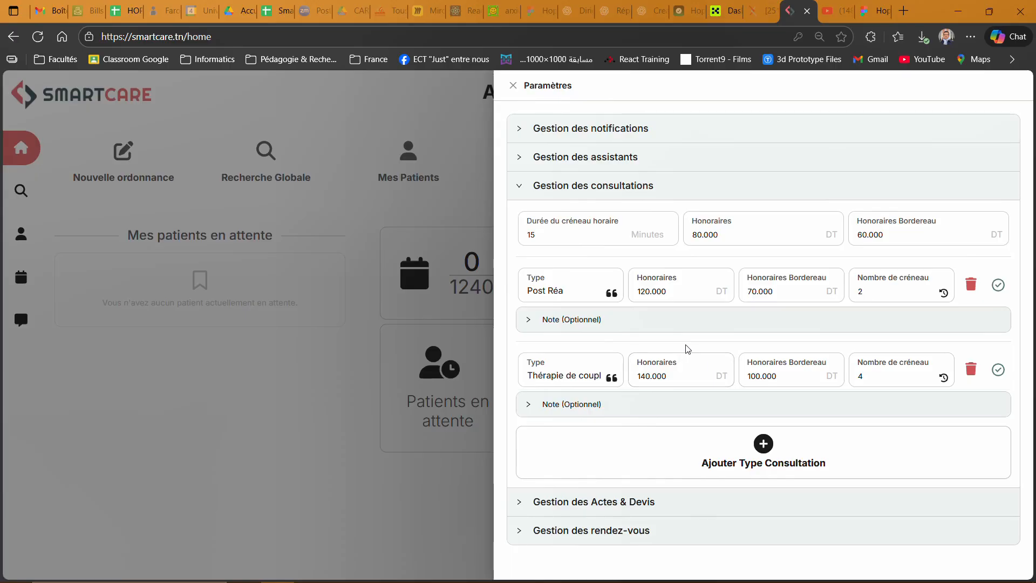
left_click(512, 86)
- Go to the calendar and start adding a new appointment
mouse_move(34, 292)
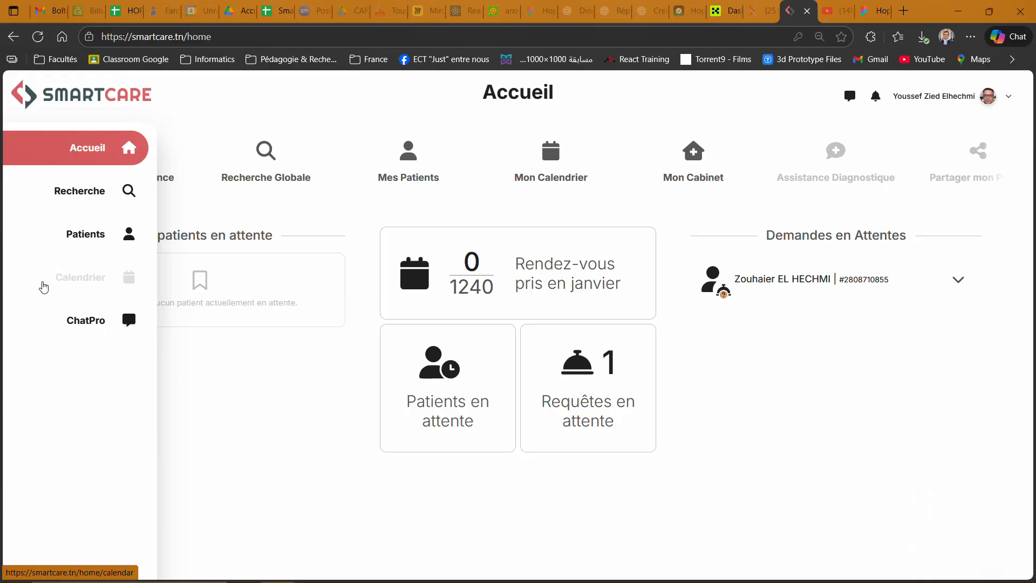
left_click(43, 286)
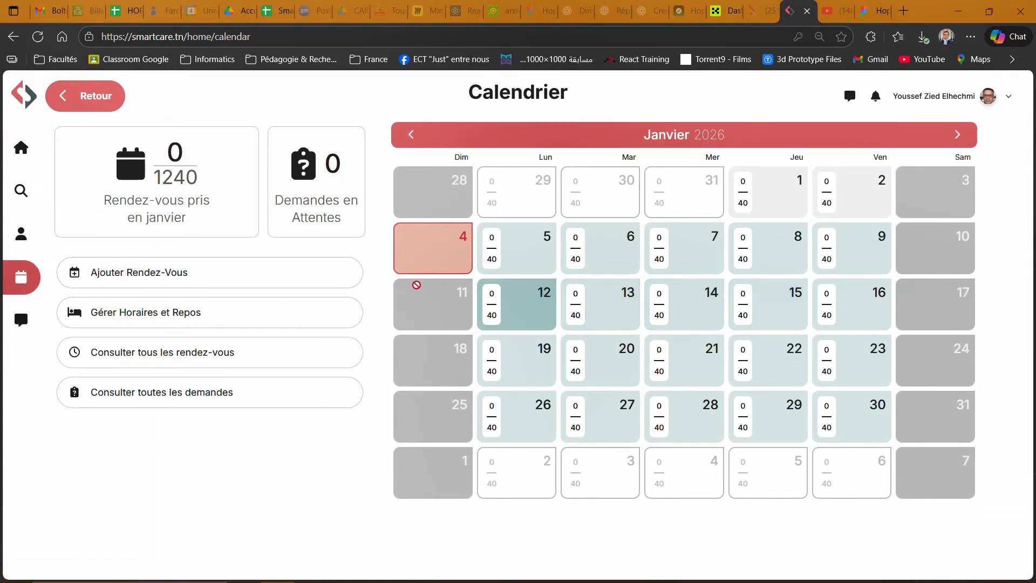
left_click(93, 275)
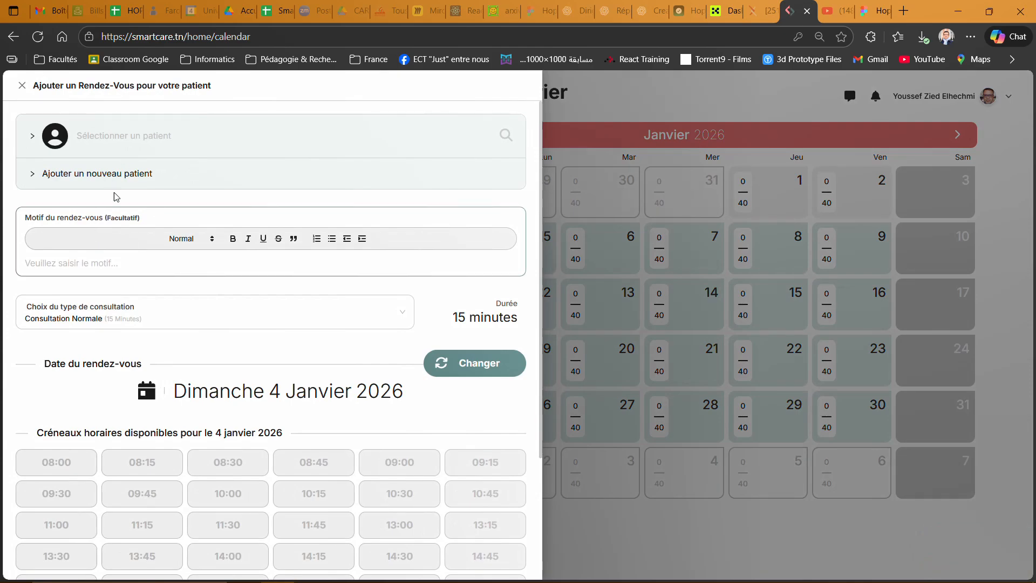
- Create a new patient for the appointment with a first name, last name and distinctive note, and select that patient
left_click(63, 174)
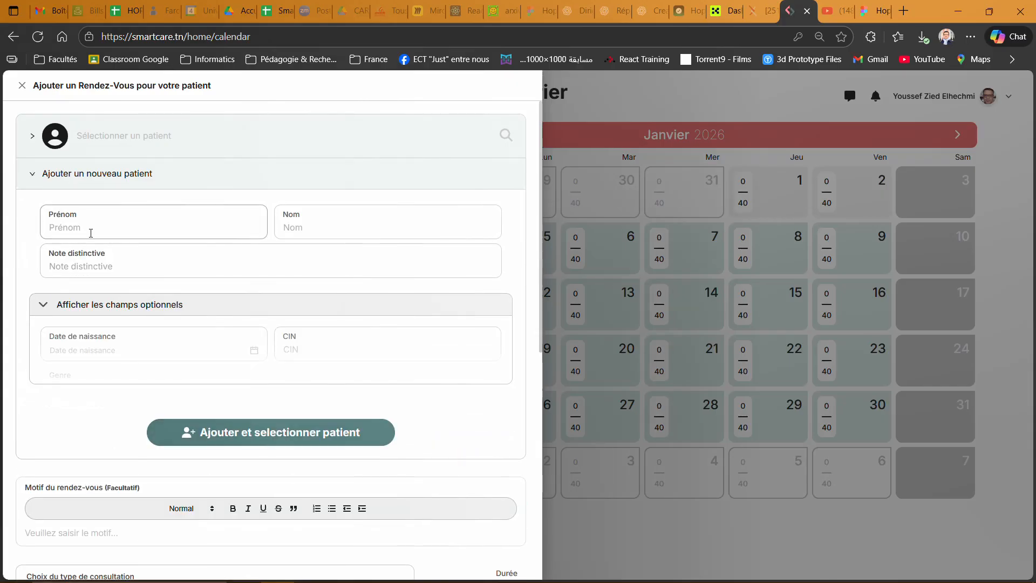
left_click(90, 231)
type("xxx")
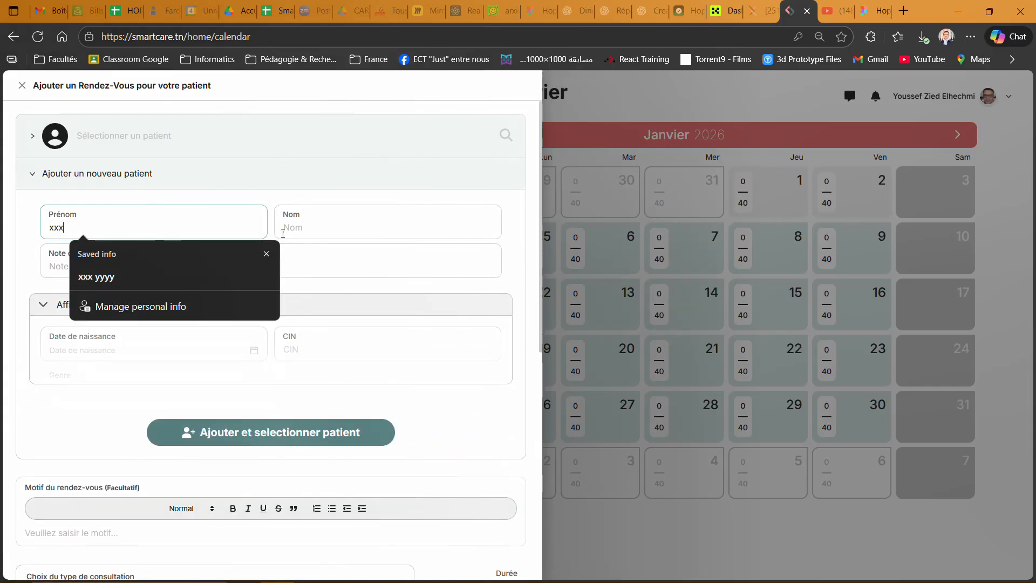
left_click(291, 228)
type("yyyy")
left_click(171, 266)
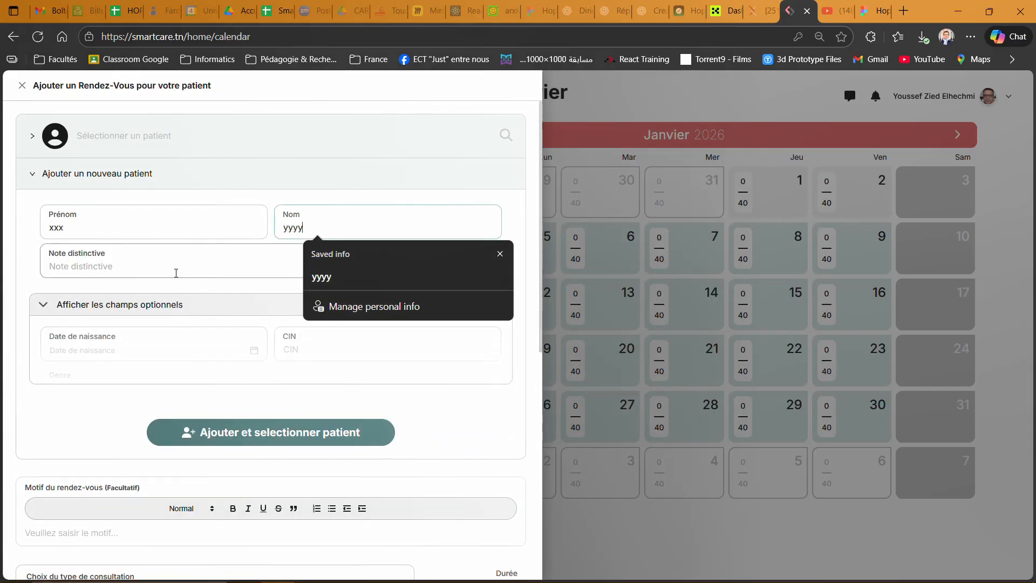
type("2154184")
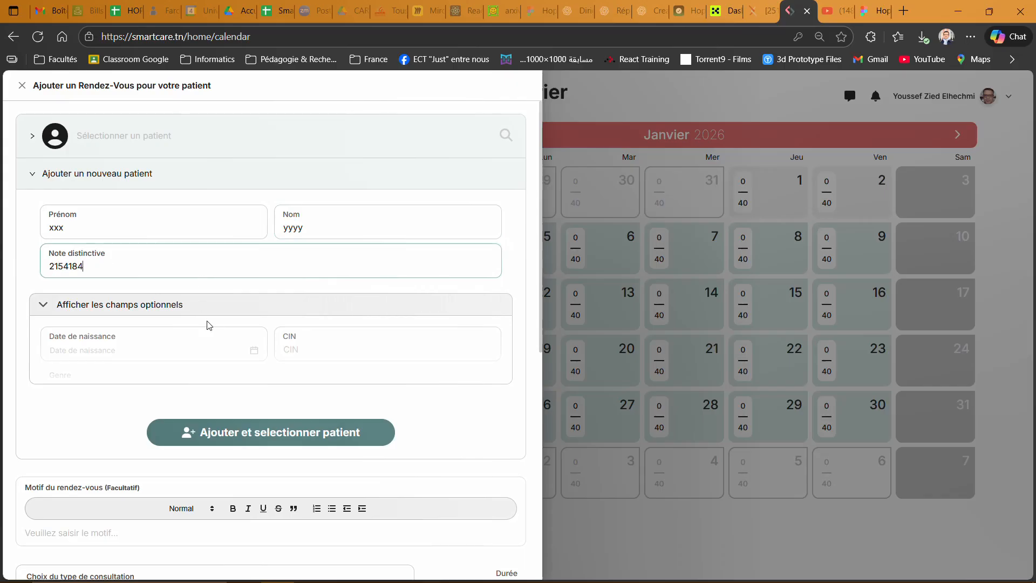
scroll(222, 354, "down", 3)
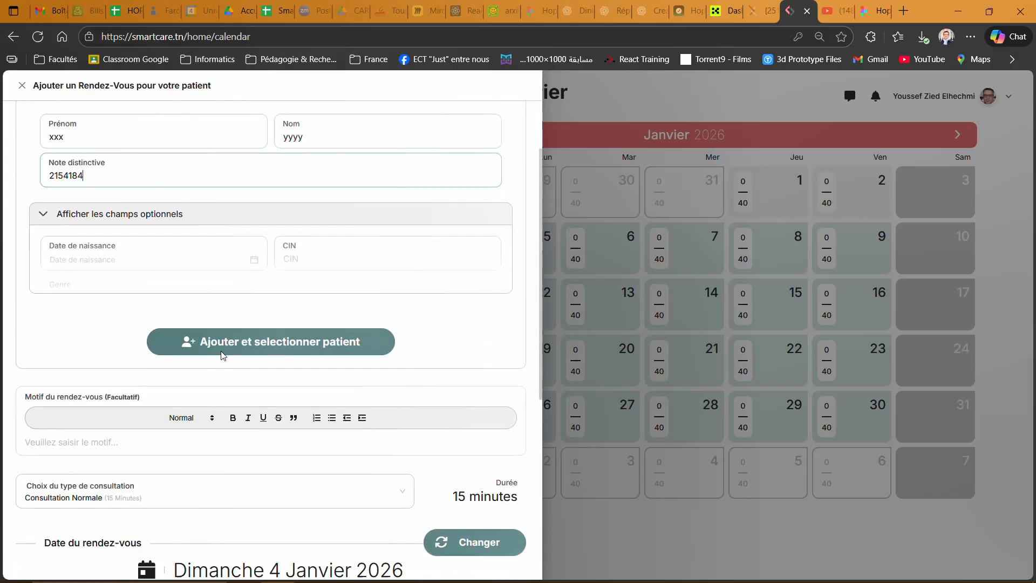
left_click(216, 303)
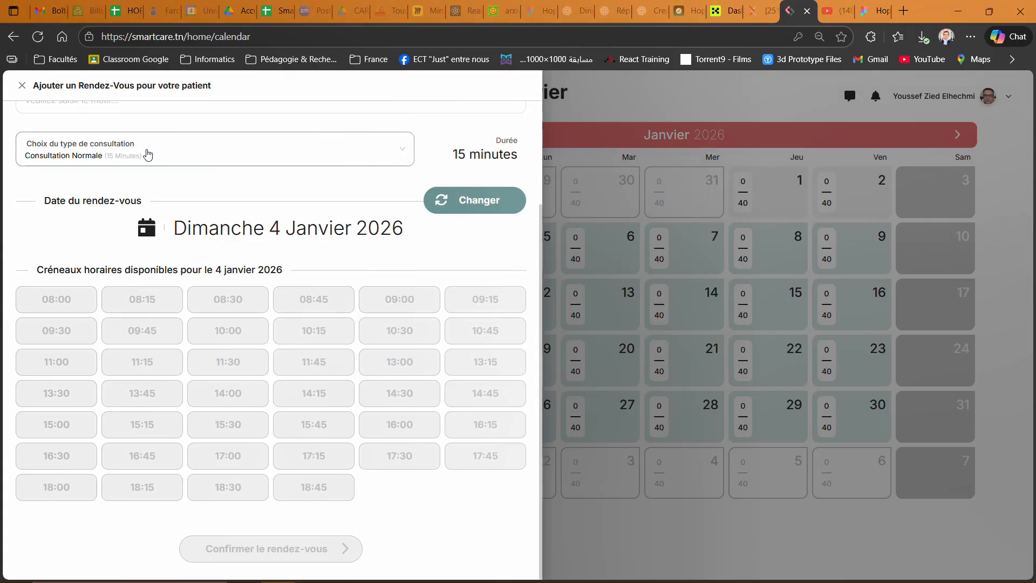
- Choose the Thérapie De Couple consultation type and change the appointment date to 13 January 2026
left_click(403, 153)
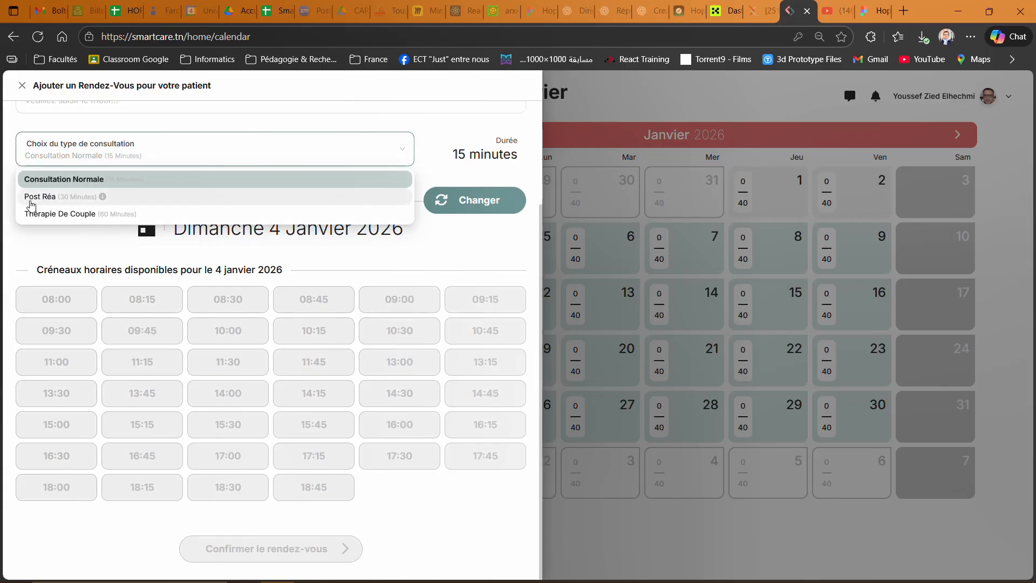
left_click(113, 214)
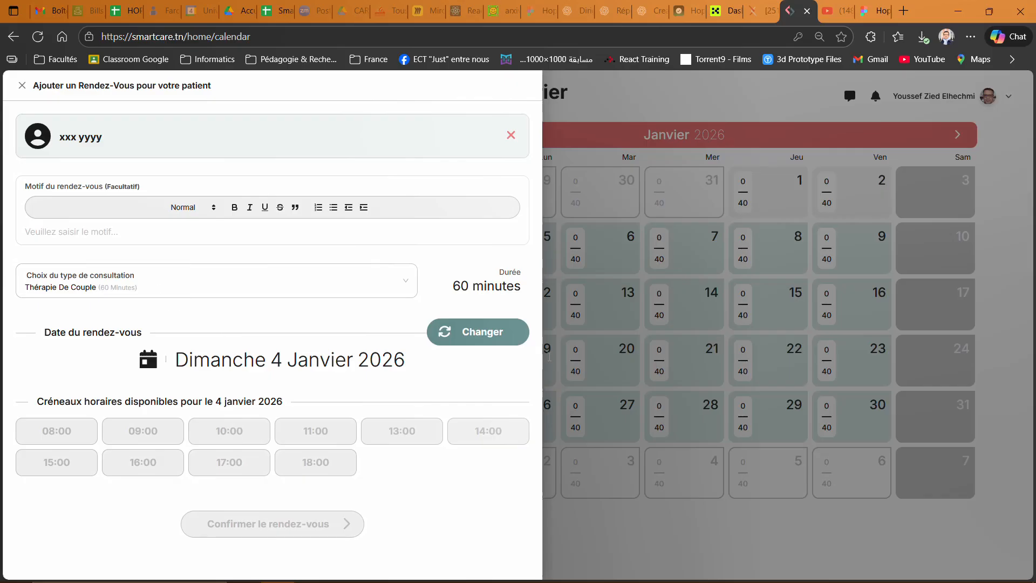
left_click(508, 339)
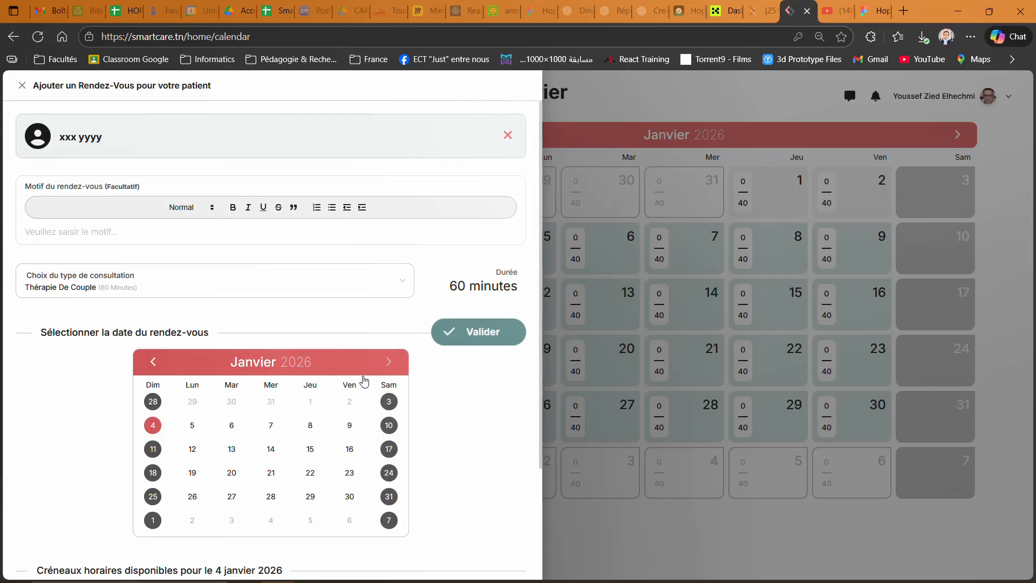
left_click(230, 453)
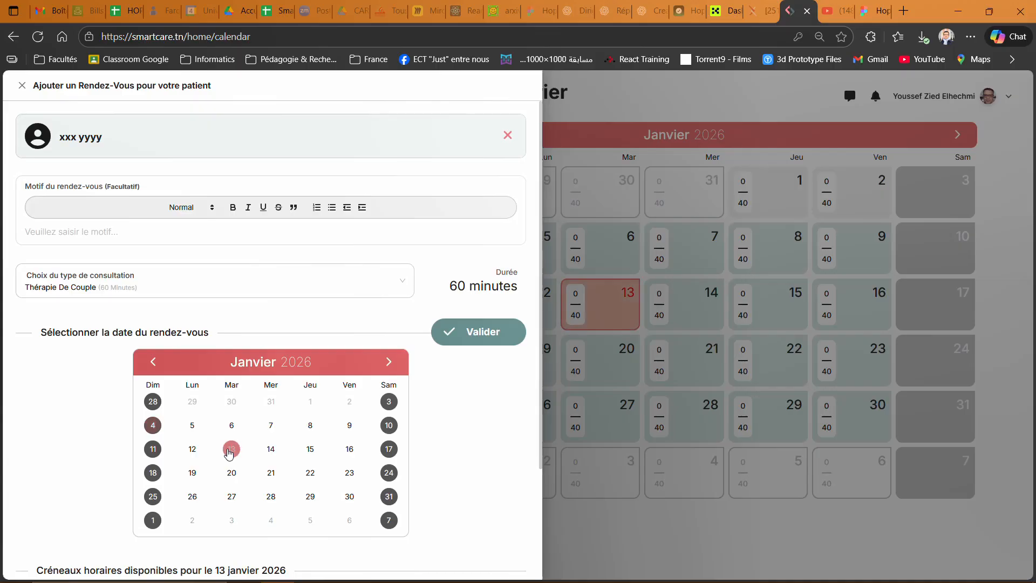
- Select the 10:00 time slot, then confirm and validate the appointment
scroll(464, 345, "down", 3)
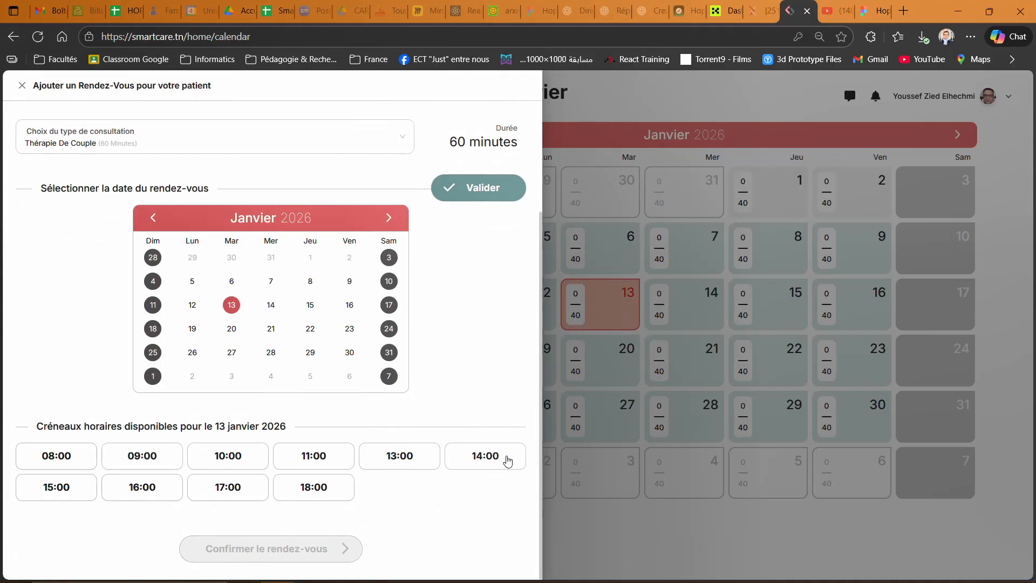
left_click(231, 460)
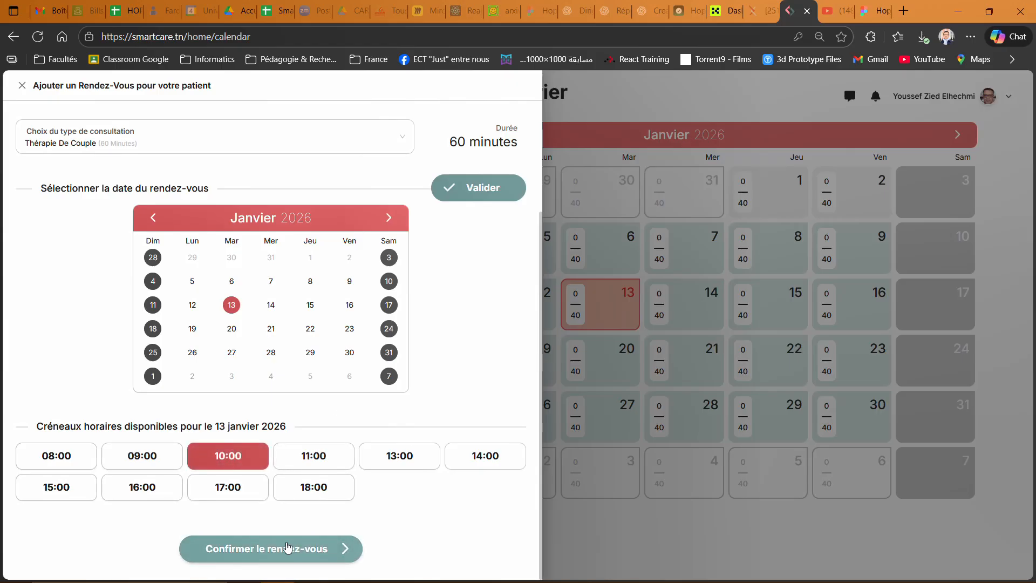
left_click(296, 548)
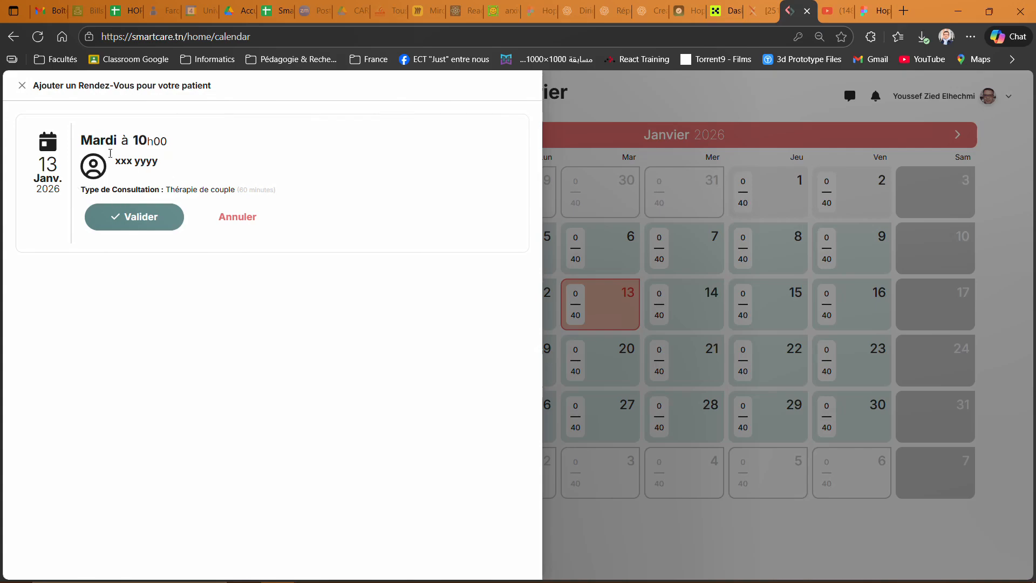
left_click(137, 218)
left_click(134, 224)
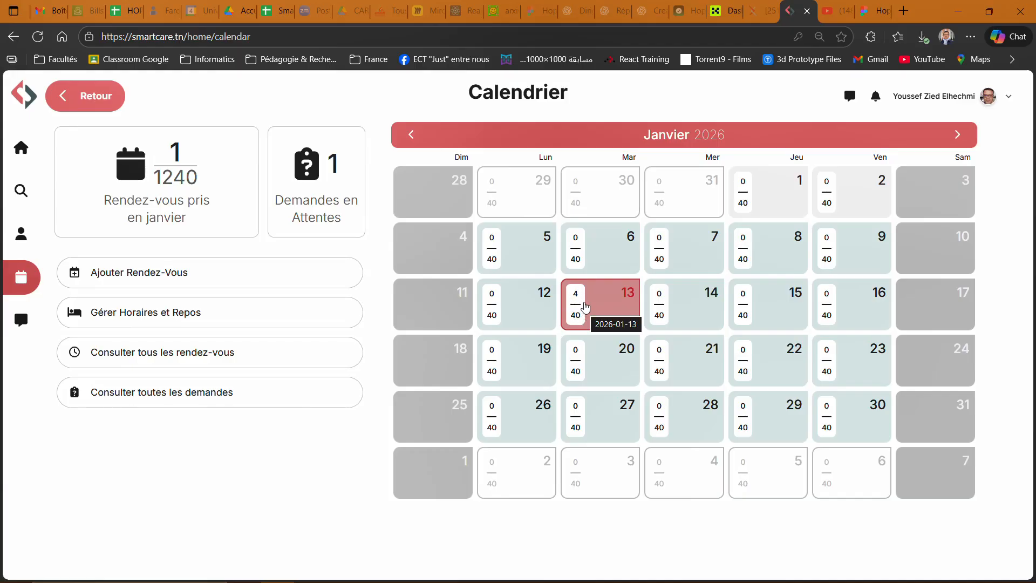
- Review the appointments scheduled for 13 January 2026 and return to the calendar
left_click(611, 307)
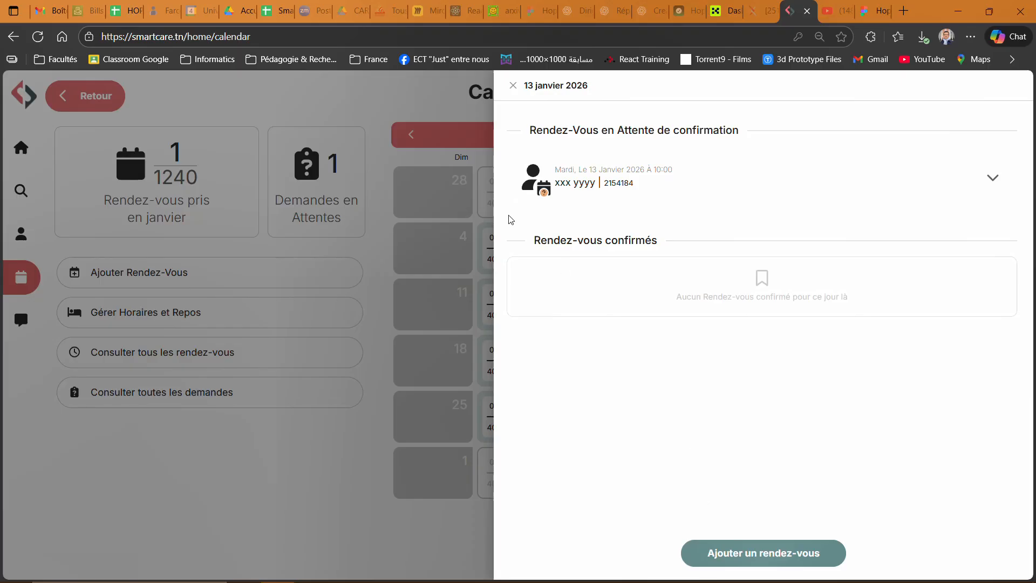
left_click(512, 86)
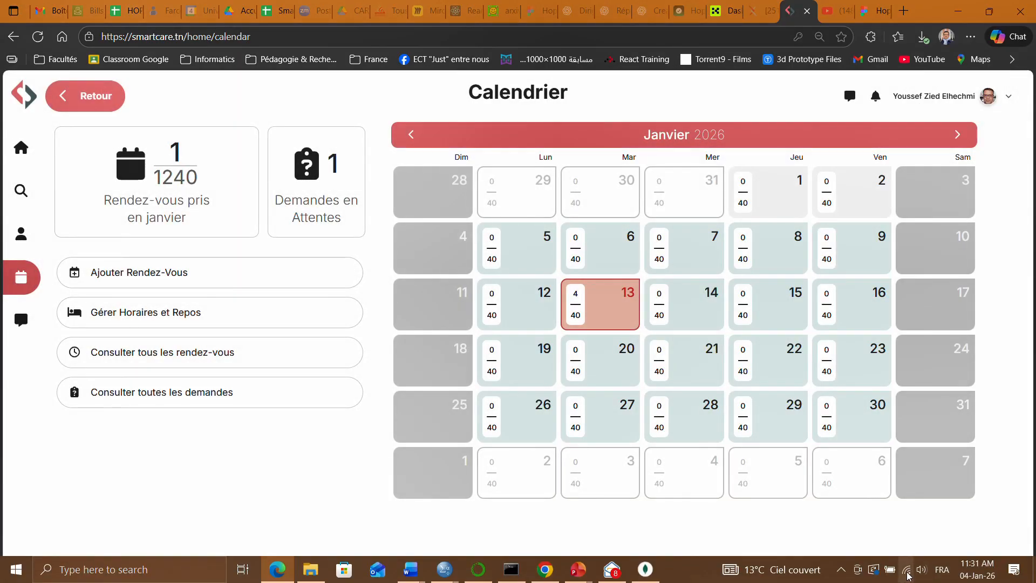